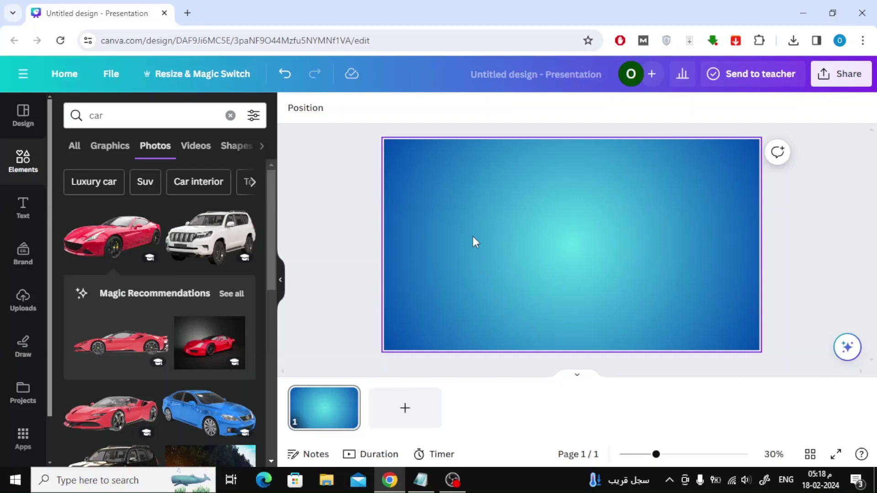
Step: Add the red sports car photo to the blue slide and shrink it to fit
left_click(115, 234)
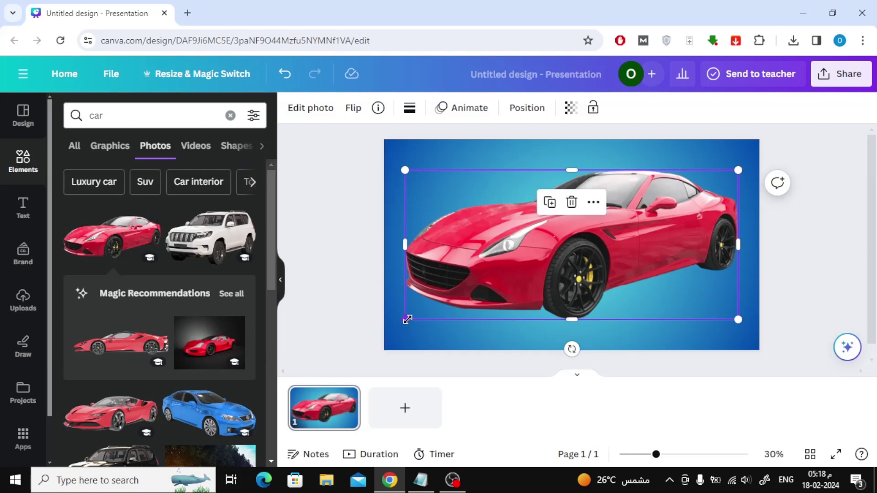
left_click_drag(406, 320, 427, 308)
left_click_drag(565, 254, 552, 257)
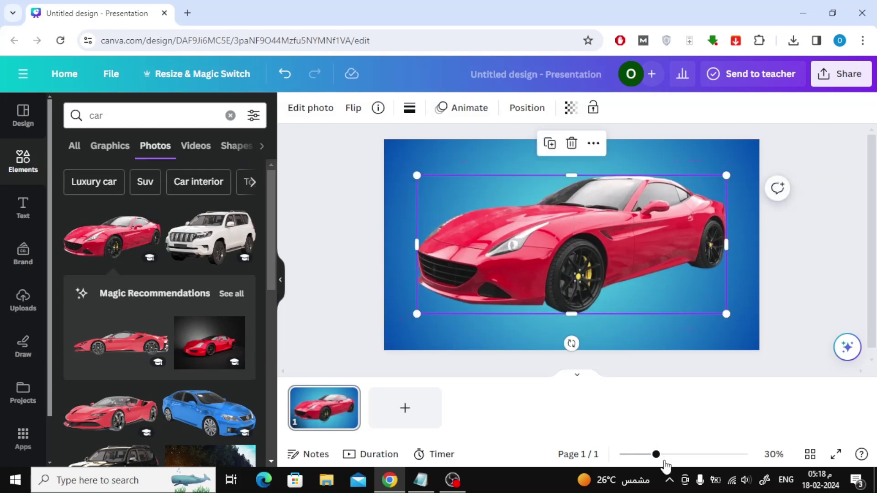
left_click_drag(658, 463, 659, 463)
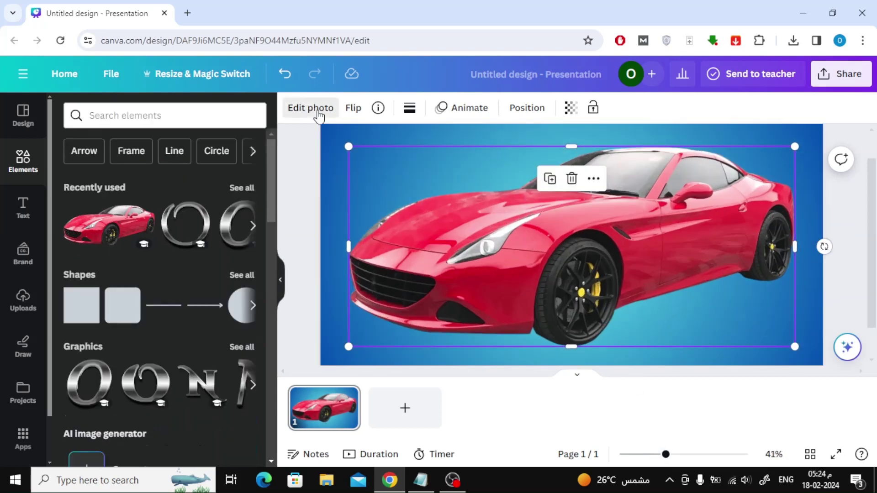
Step: Bring up the Shadows effect options in Edit photo for the car image
left_click(310, 108)
scroll(235, 224, "down", 5)
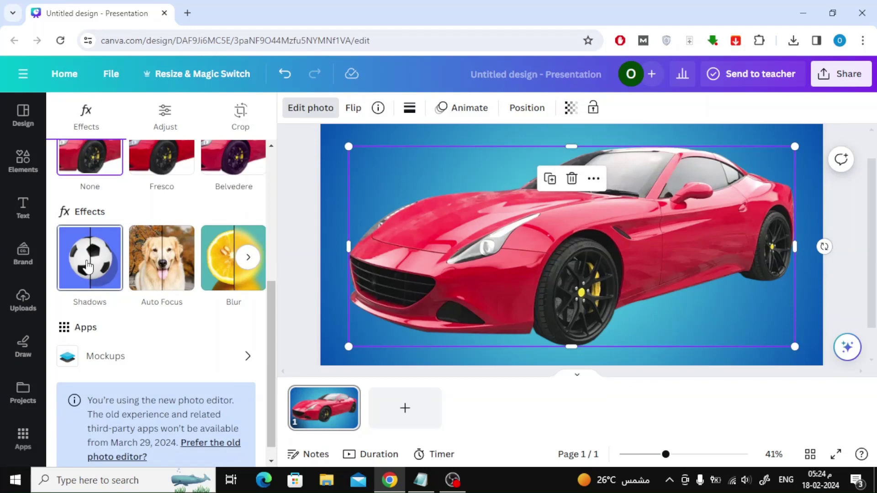
left_click(84, 270)
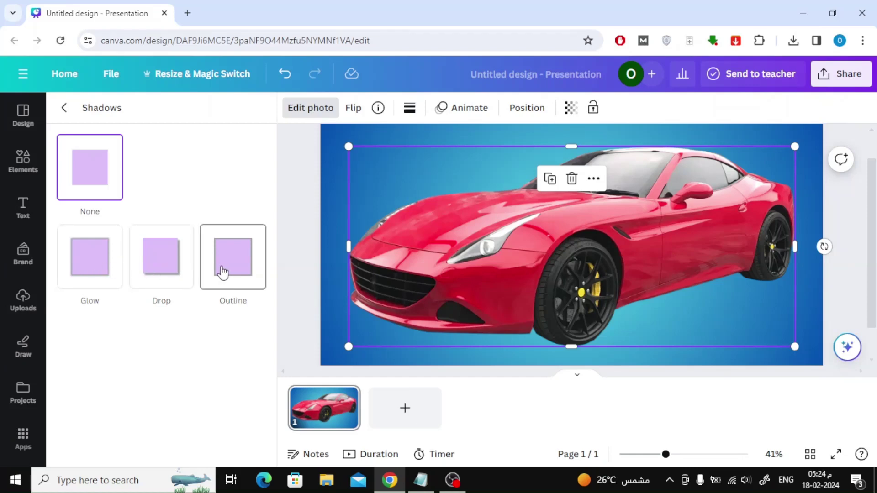
Step: Apply a Drop shadow to the car, making it darker, larger and softer
left_click(168, 273)
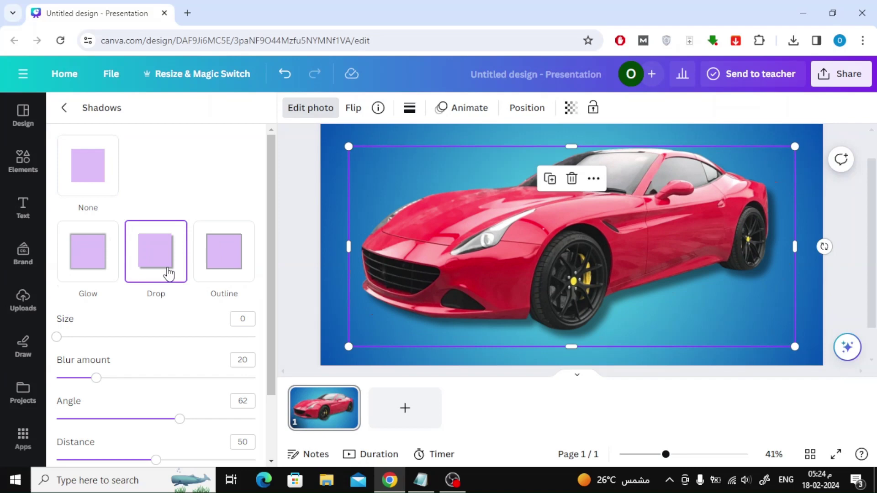
scroll(169, 273, "down", 2)
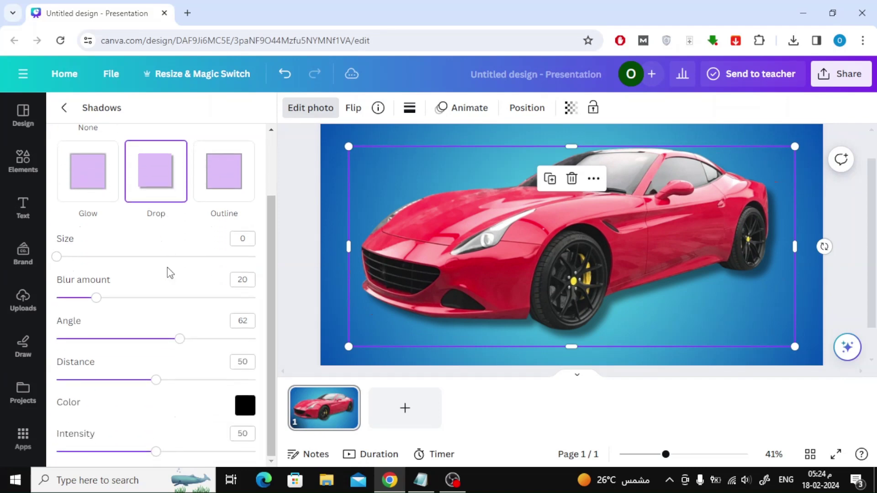
left_click_drag(192, 451, 230, 452)
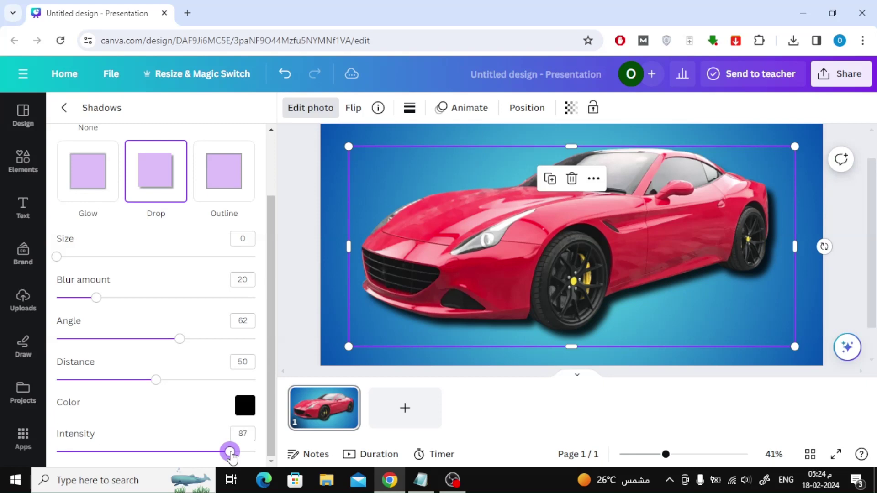
left_click_drag(59, 256, 77, 257)
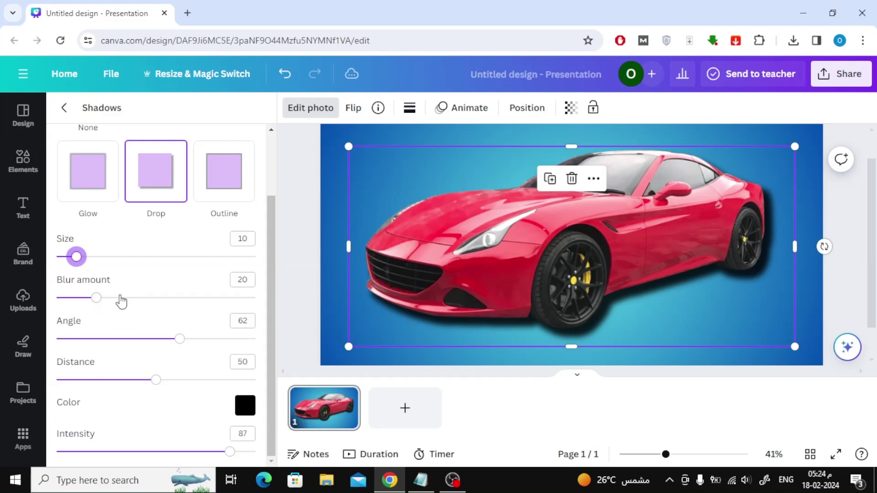
left_click(167, 380)
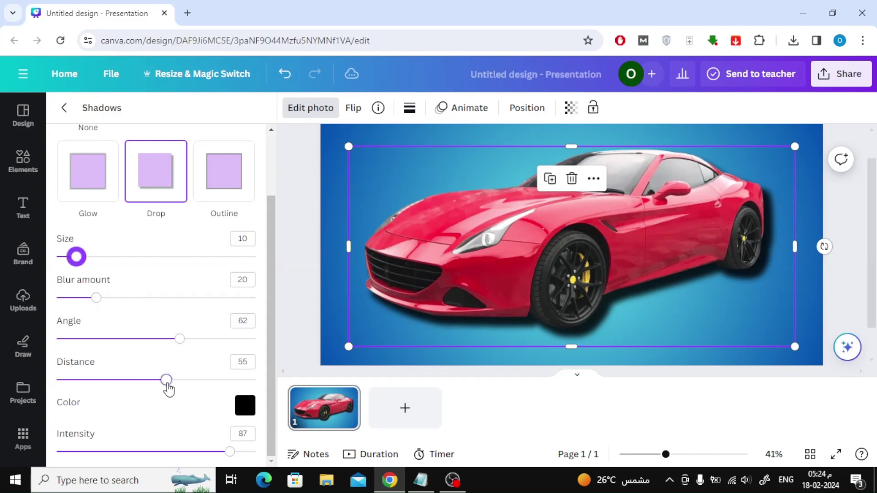
left_click(133, 299)
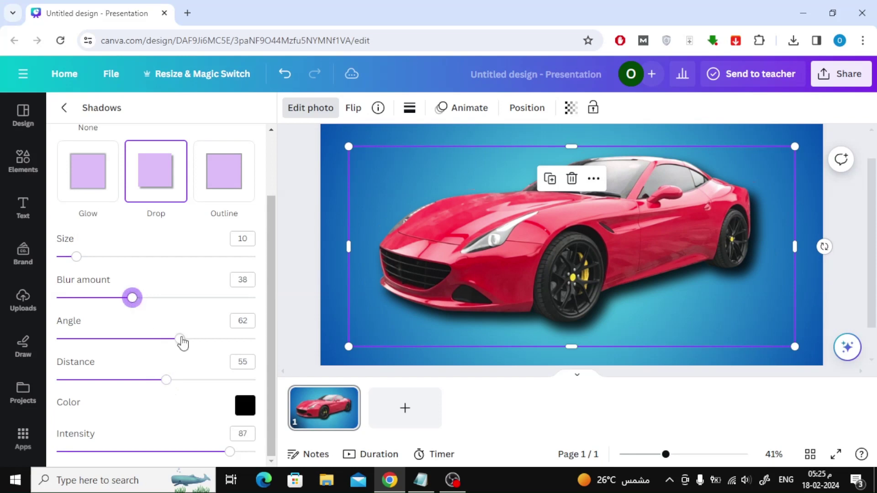
Step: Tune the drop shadow's angle and distance, then enlarge and refine its size and blur
left_click_drag(182, 342, 209, 344)
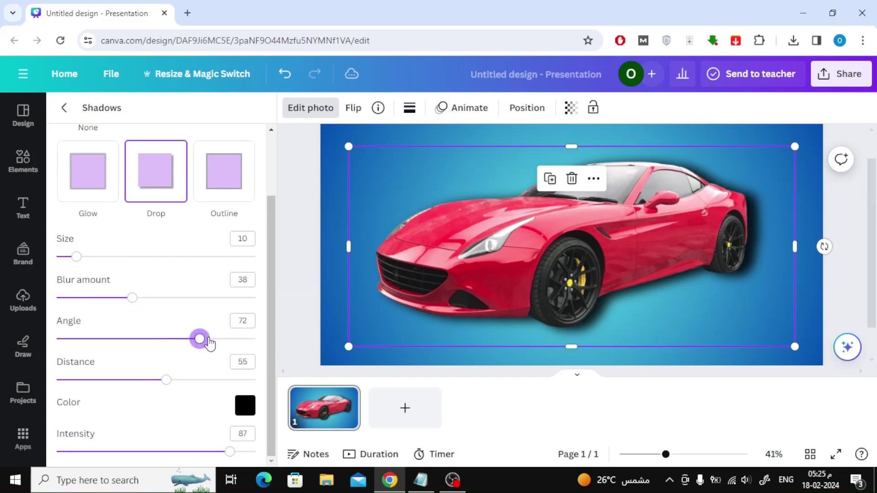
left_click_drag(211, 342, 238, 343)
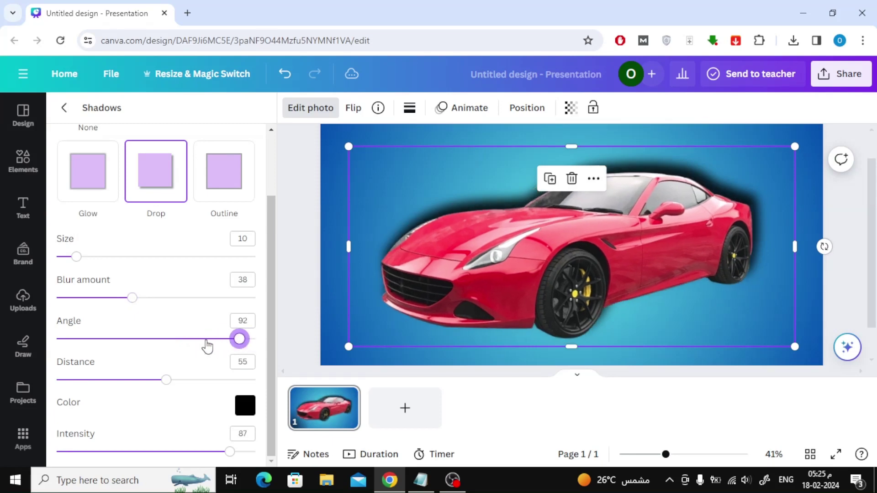
left_click_drag(237, 343, 98, 354)
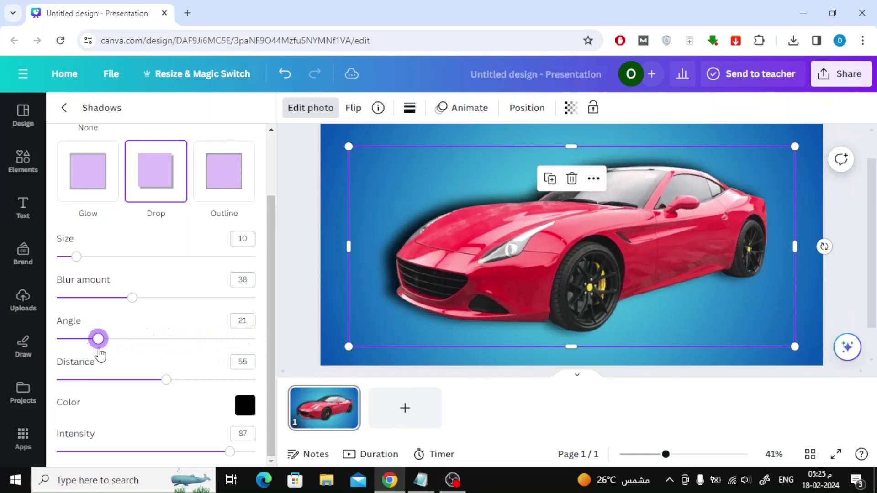
mouse_move(166, 380)
left_mouse_down()
mouse_move(224, 381)
mouse_move(82, 381)
mouse_move(220, 389)
mouse_move(69, 382)
left_mouse_up()
mouse_move(75, 256)
left_mouse_down()
mouse_move(201, 264)
mouse_move(139, 270)
mouse_move(162, 271)
left_mouse_up()
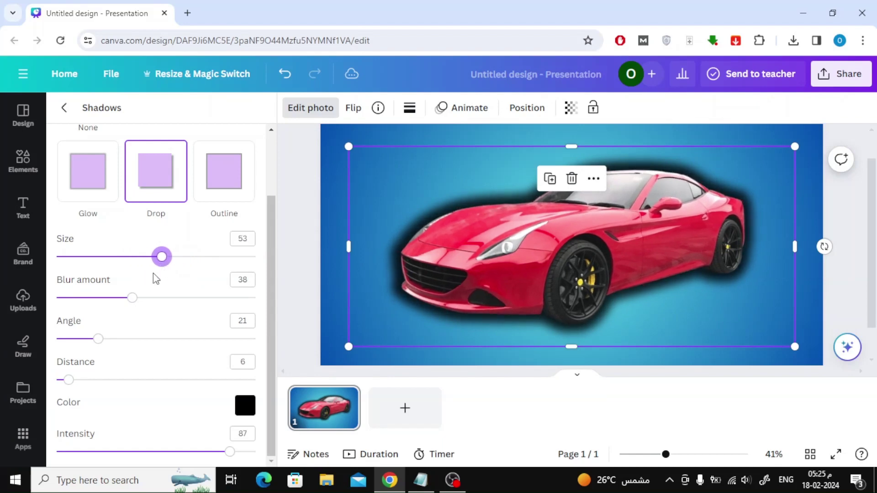
left_click_drag(132, 297, 141, 306)
Step: Drag the shadowed car until it snaps to the slide's horizontal centre, then zoom out slightly
left_click(290, 232)
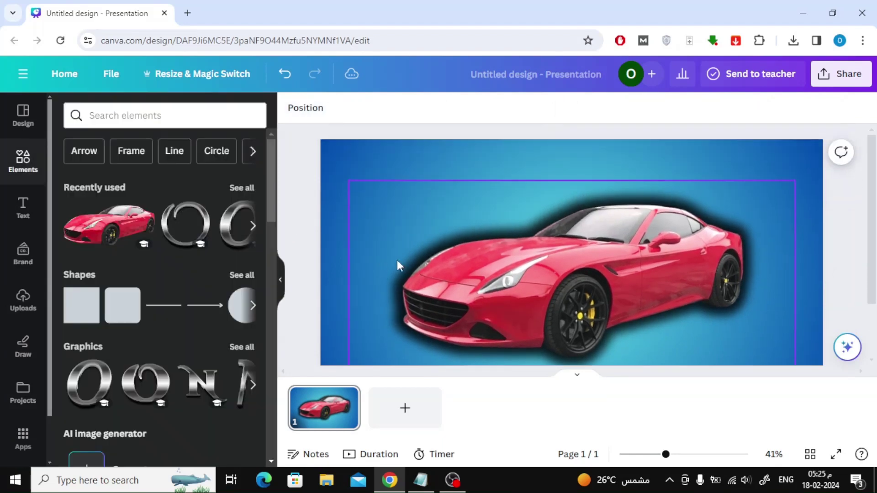
mouse_move(397, 264)
left_mouse_down()
mouse_move(521, 233)
mouse_move(525, 295)
mouse_move(532, 245)
left_mouse_up()
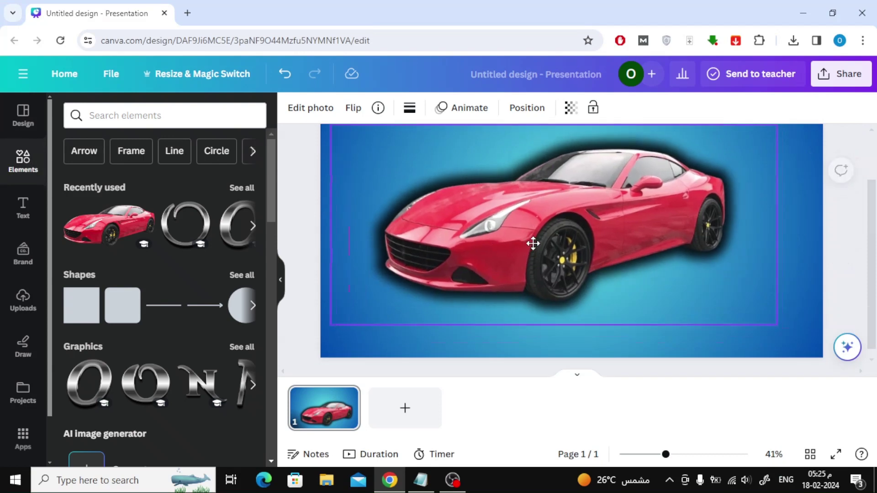
scroll(547, 300, "up", 2)
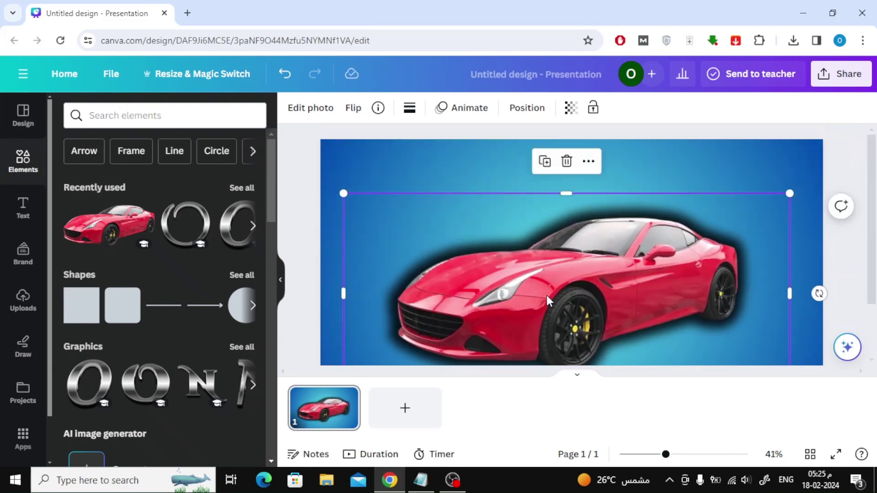
left_click_drag(547, 297, 587, 274)
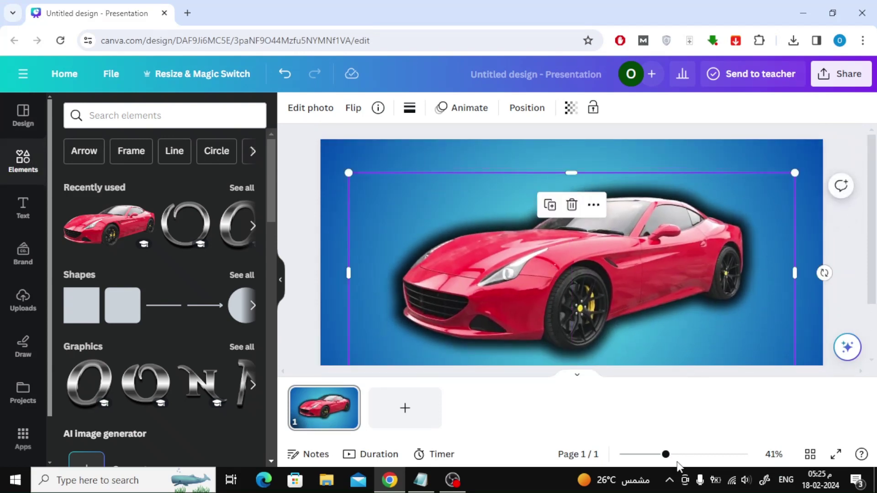
left_click_drag(664, 455, 663, 454)
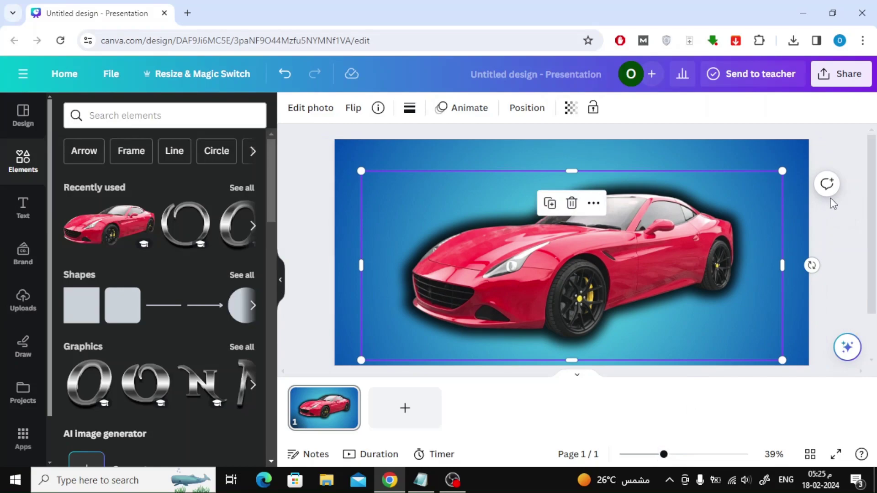